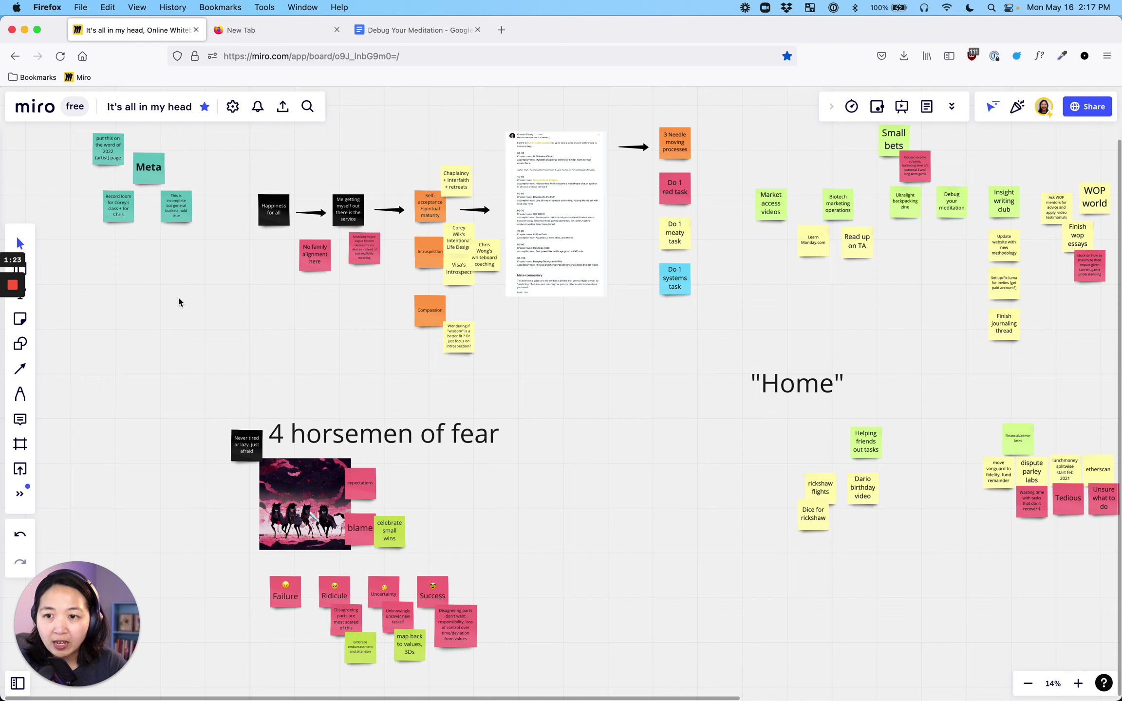
- Pan and zoom to 24% around the Meta notes and the chain from 'Happiness for all' to Self-acceptance
{"action": "left_click_drag", "start_coordinate": [177, 297], "coordinate": [217, 316]}
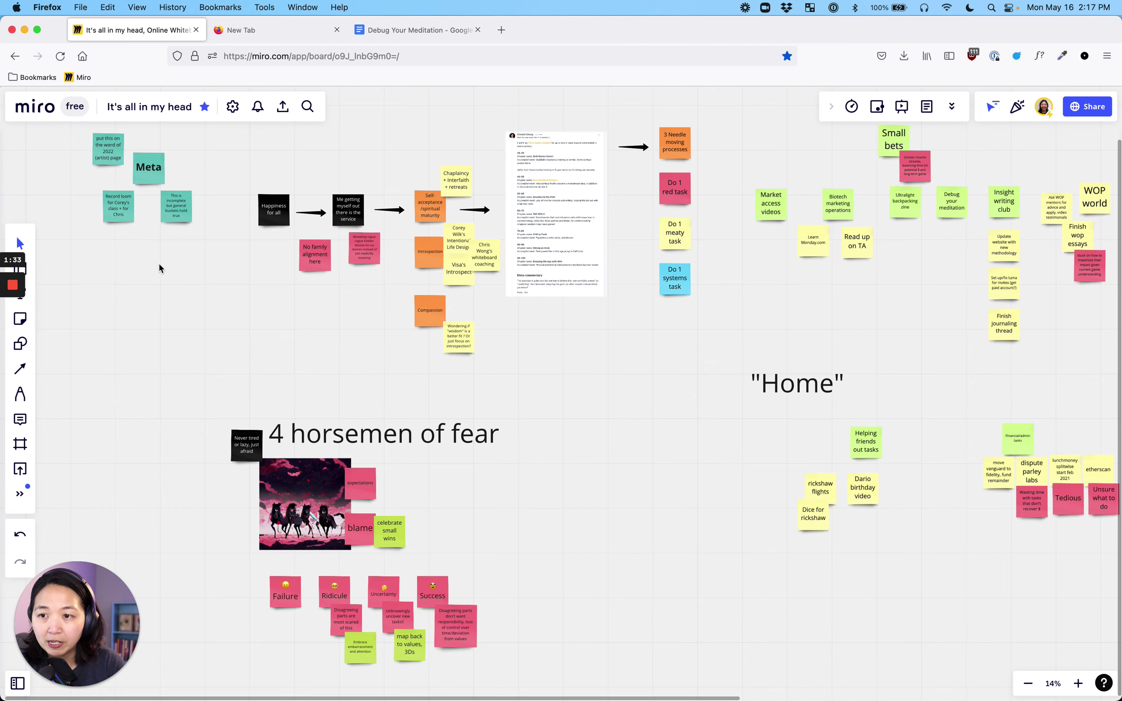
{"action": "scroll", "coordinate": [98, 217], "scroll_direction": "up", "scroll_amount": 5}
{"action": "scroll", "coordinate": [97, 218], "scroll_direction": "left", "scroll_amount": 3}
{"action": "scroll", "coordinate": [260, 358], "scroll_direction": "up", "scroll_amount": 5}
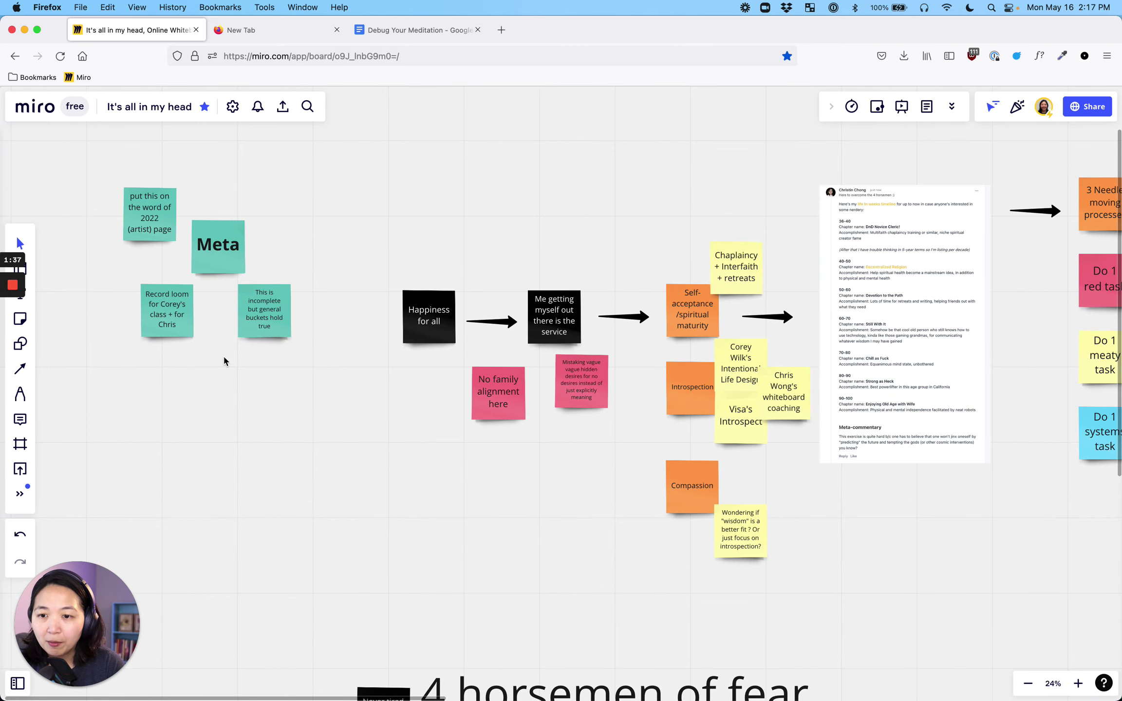
{"action": "scroll", "coordinate": [297, 414], "scroll_direction": "up", "scroll_amount": 1}
{"action": "scroll", "coordinate": [297, 414], "scroll_direction": "left", "scroll_amount": 1}
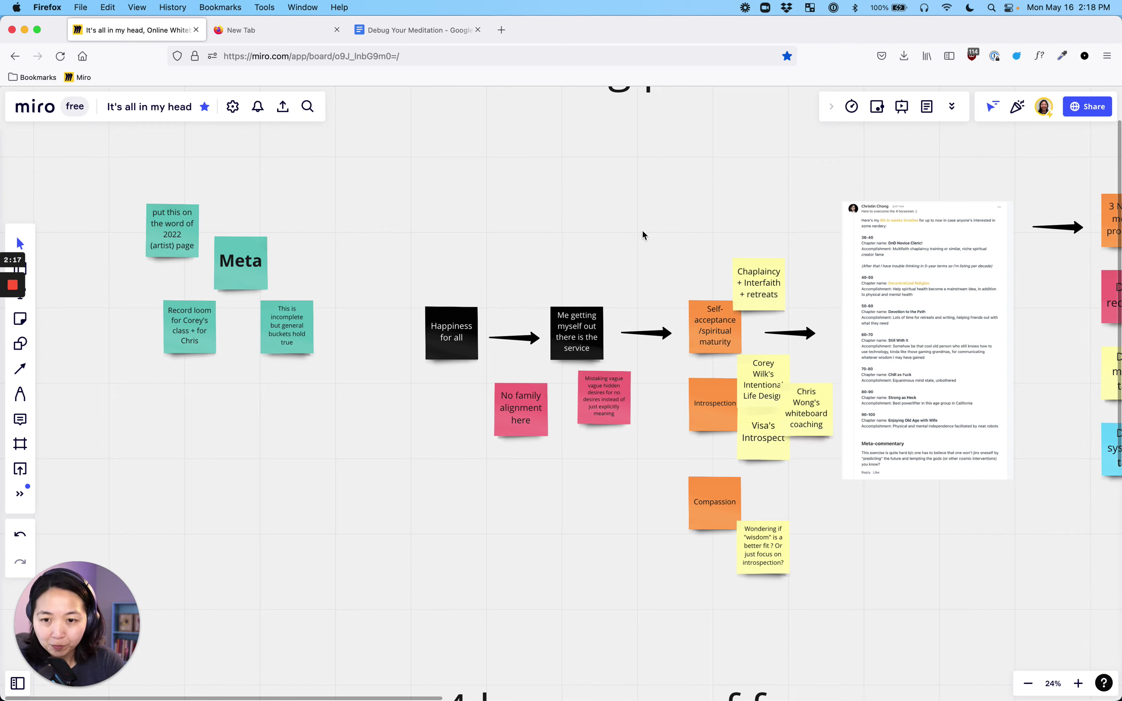
- Pan left past Self-acceptance and the pasted post screenshot to the '3 Needle moving processes' notes
{"action": "left_click_drag", "start_coordinate": [643, 234], "coordinate": [433, 206]}
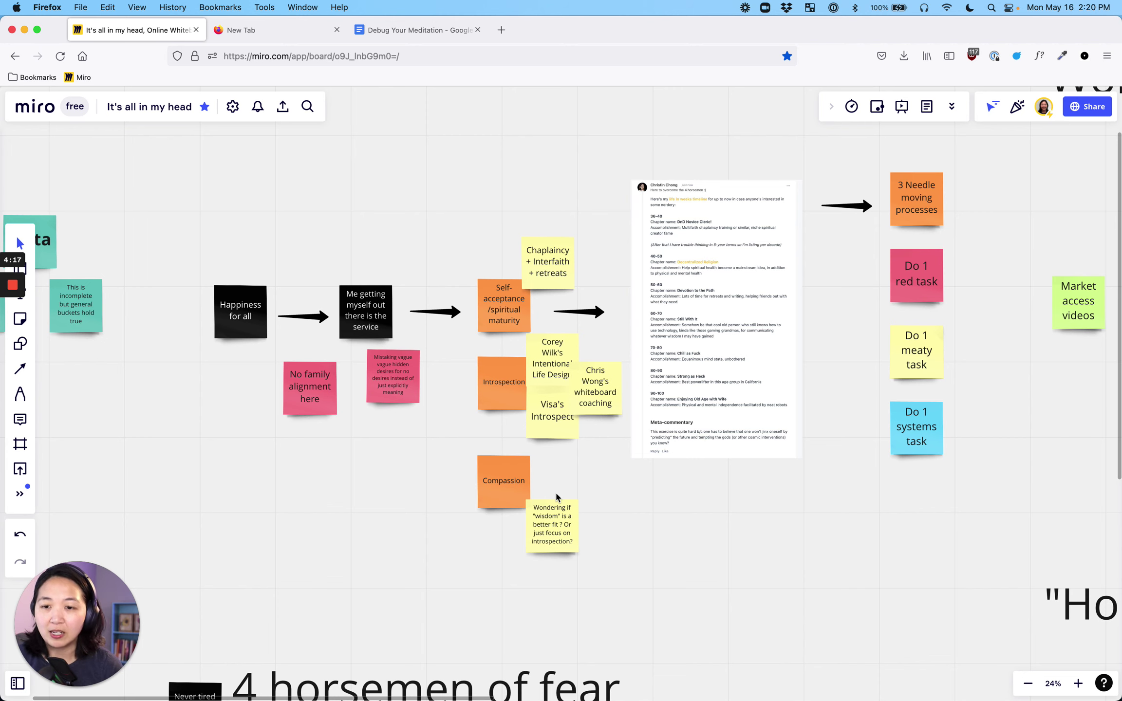
- Pan left and up to show the task stickies and early Work notes like 'Market access videos'
{"action": "left_click_drag", "start_coordinate": [456, 352], "coordinate": [338, 297]}
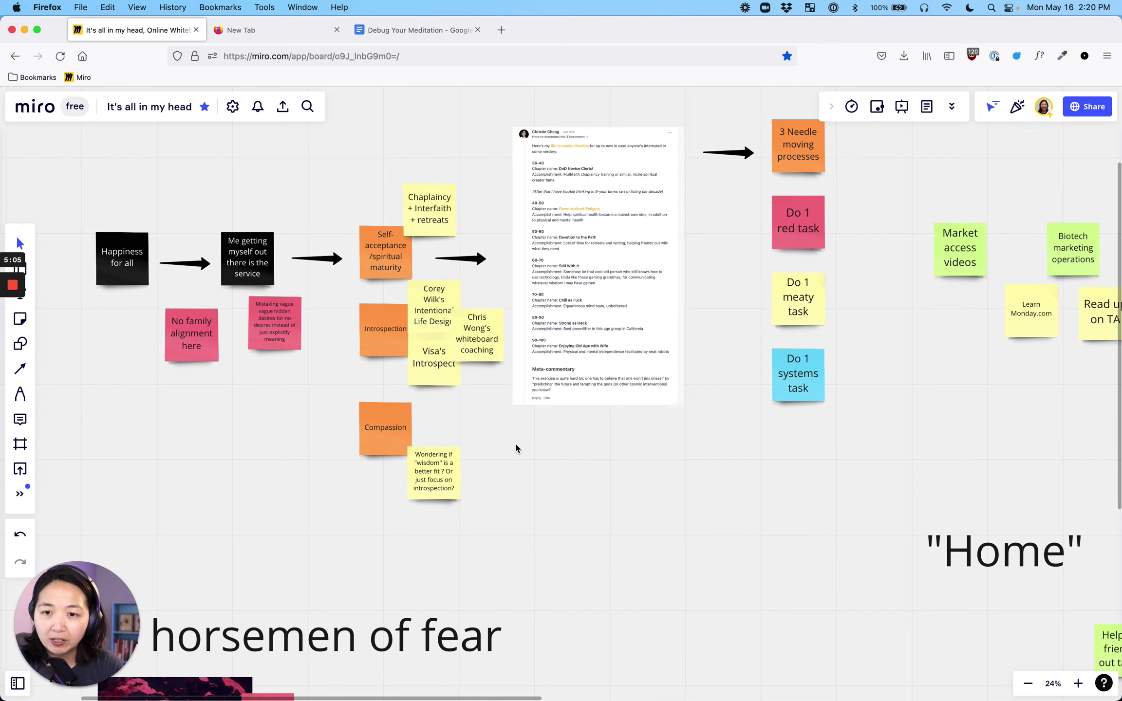
- Scroll right to bring the 'Small bets' notes and neighbouring Work stickies beside the tasks into view
{"action": "scroll", "coordinate": [488, 473], "scroll_direction": "right", "scroll_amount": 5}
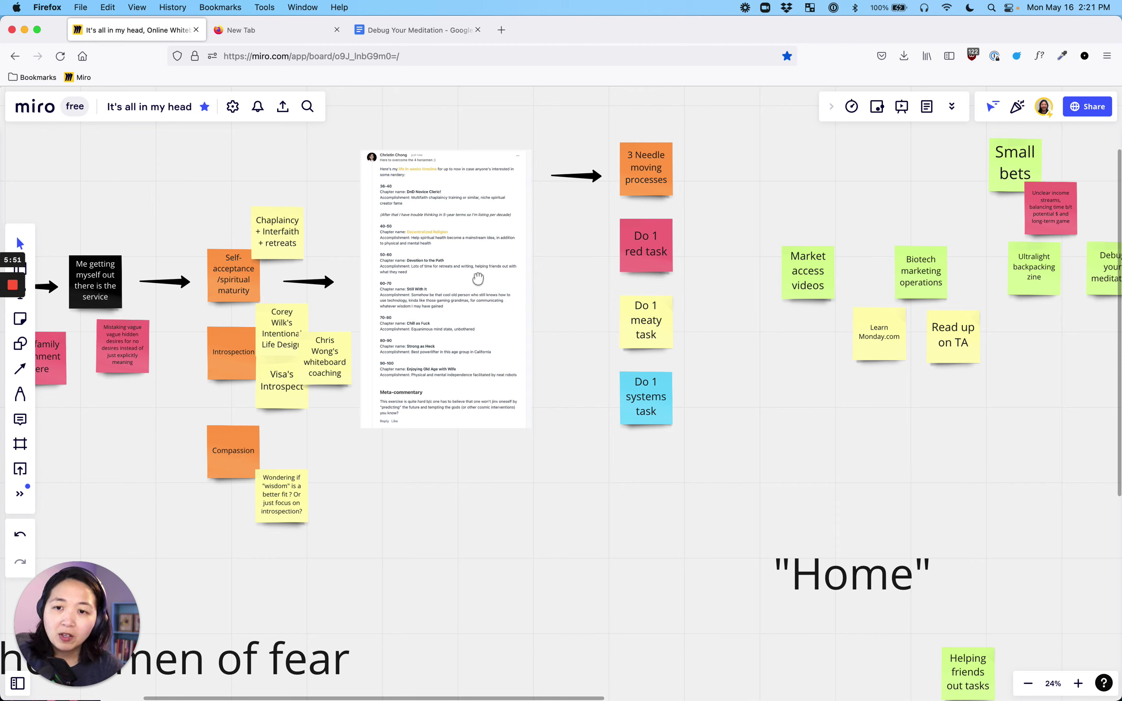
- Pan left to reveal 'Insight writing club', 'Finish journaling thread' and the Home heading
{"action": "left_click_drag", "start_coordinate": [452, 276], "coordinate": [358, 278]}
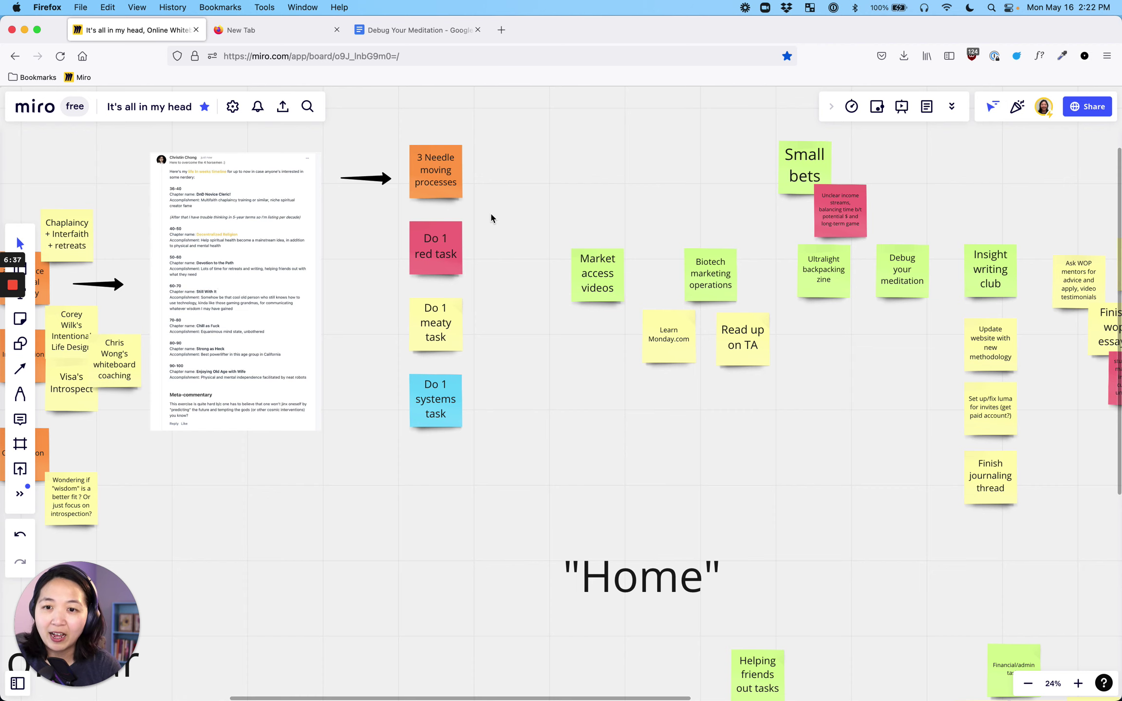
- Zoom from 9% to 17% and centre Work notes like 'WOP world' and 'AfB' above the Home notes
{"action": "left_click_drag", "start_coordinate": [521, 219], "coordinate": [304, 206]}
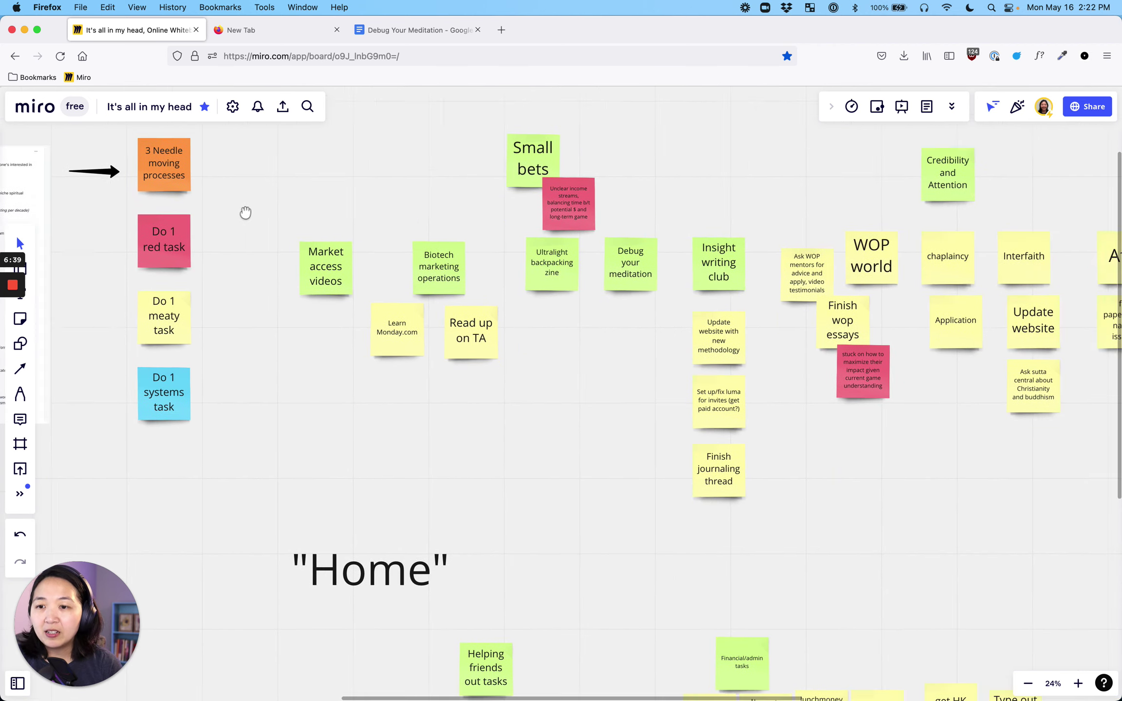
{"action": "left_click_drag", "start_coordinate": [244, 214], "coordinate": [231, 229]}
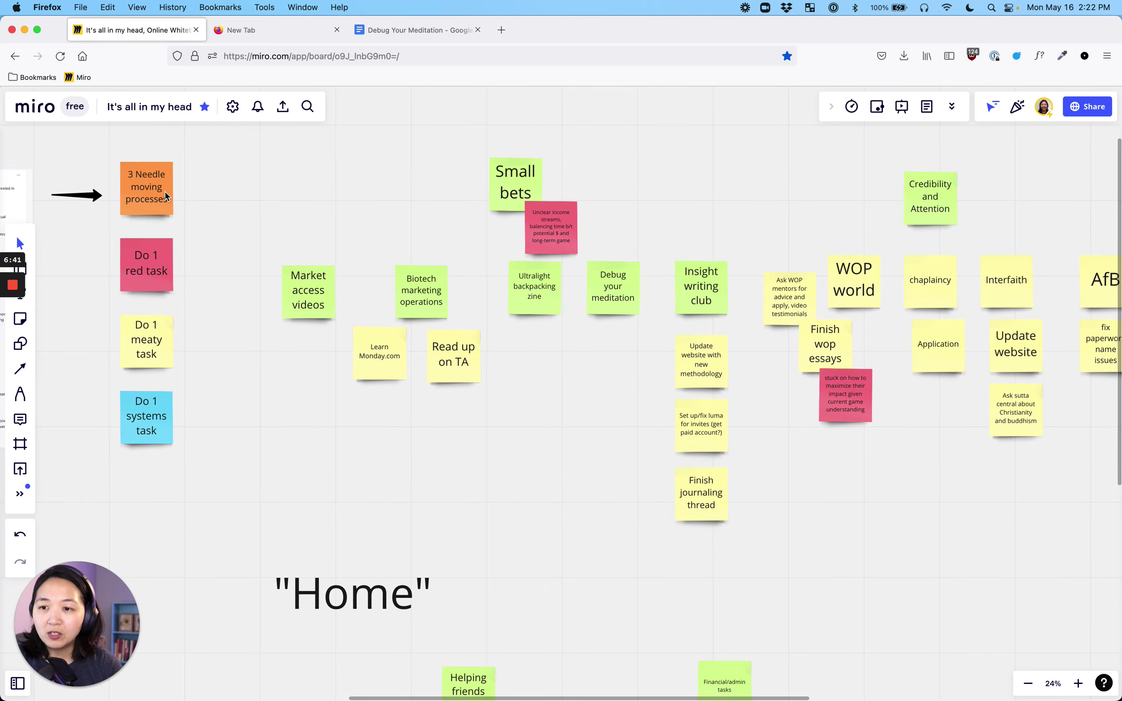
{"action": "scroll", "coordinate": [236, 259], "scroll_direction": "down", "scroll_amount": 2}
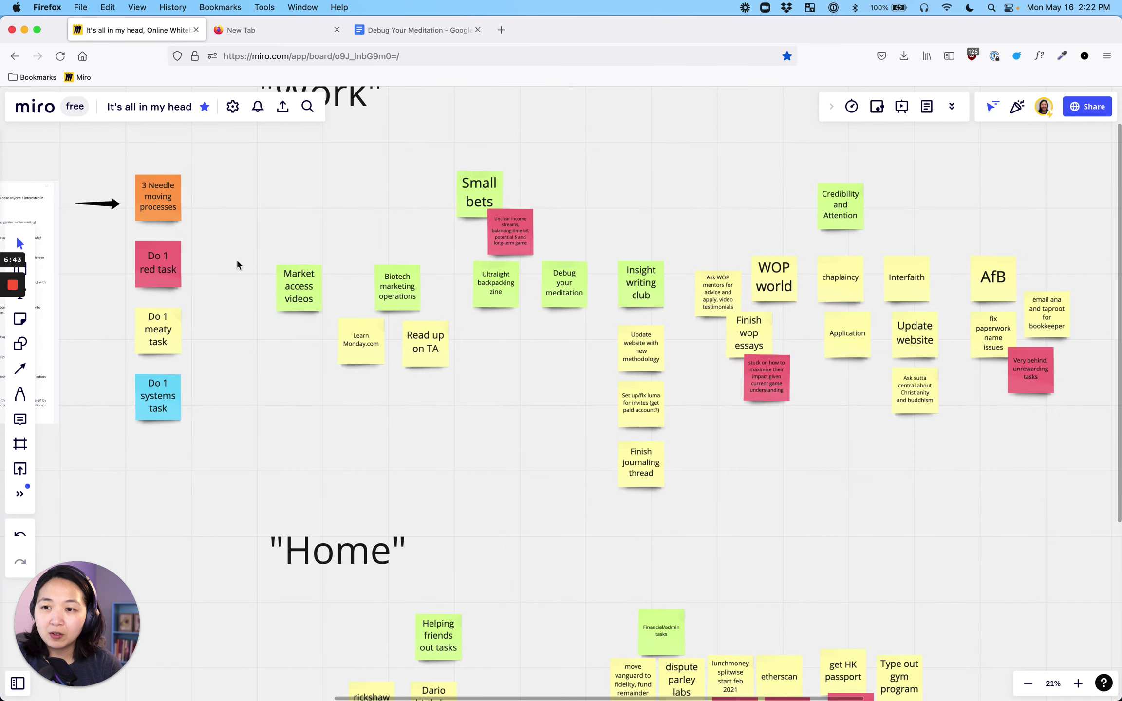
{"action": "left_click_drag", "start_coordinate": [225, 248], "coordinate": [273, 318]}
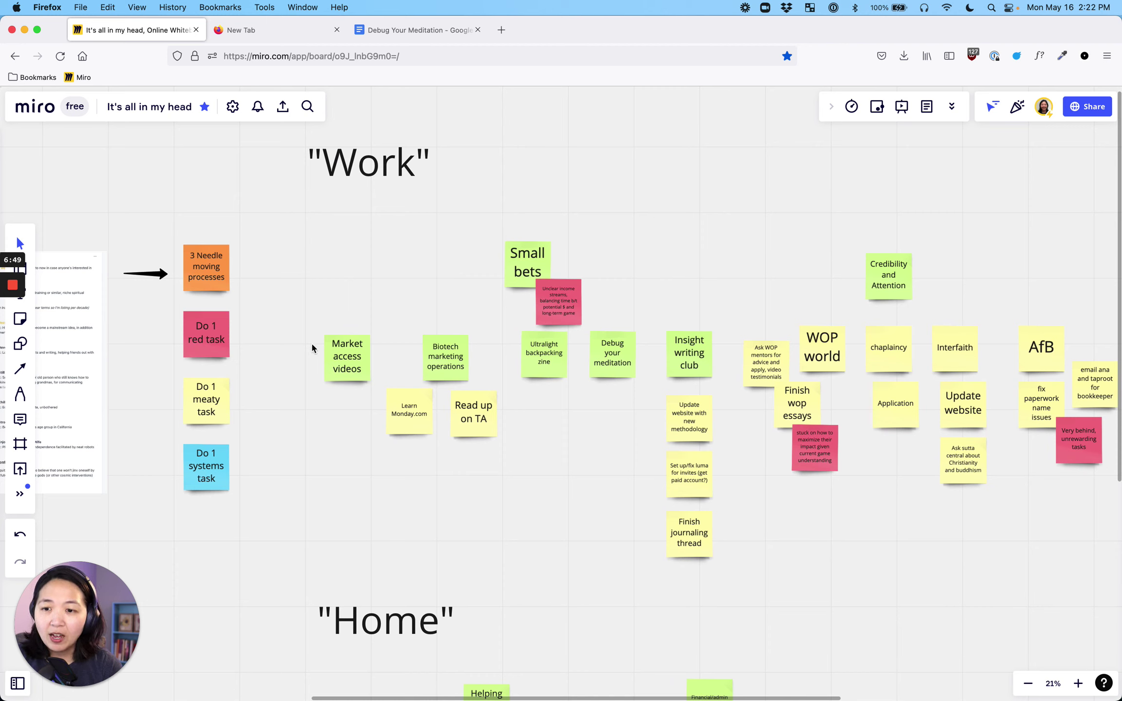
{"action": "scroll", "coordinate": [546, 340], "scroll_direction": "down", "scroll_amount": 3}
{"action": "scroll", "coordinate": [545, 340], "scroll_direction": "down", "scroll_amount": 4}
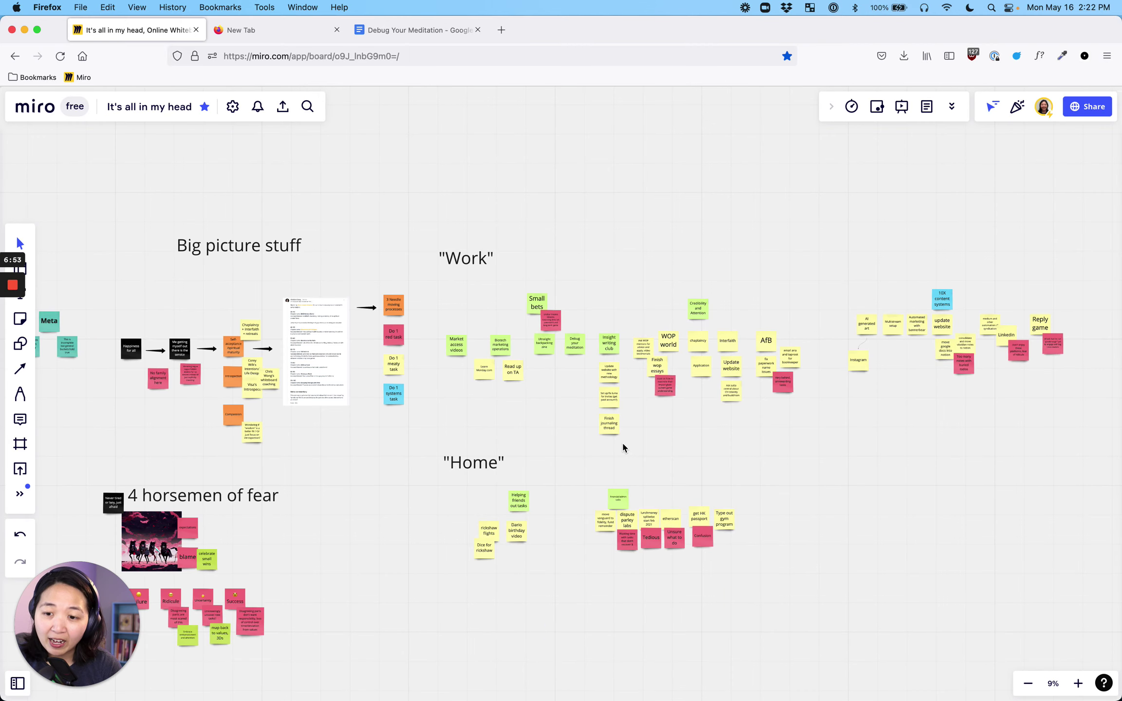
{"action": "scroll", "coordinate": [497, 395], "scroll_direction": "up", "scroll_amount": 5}
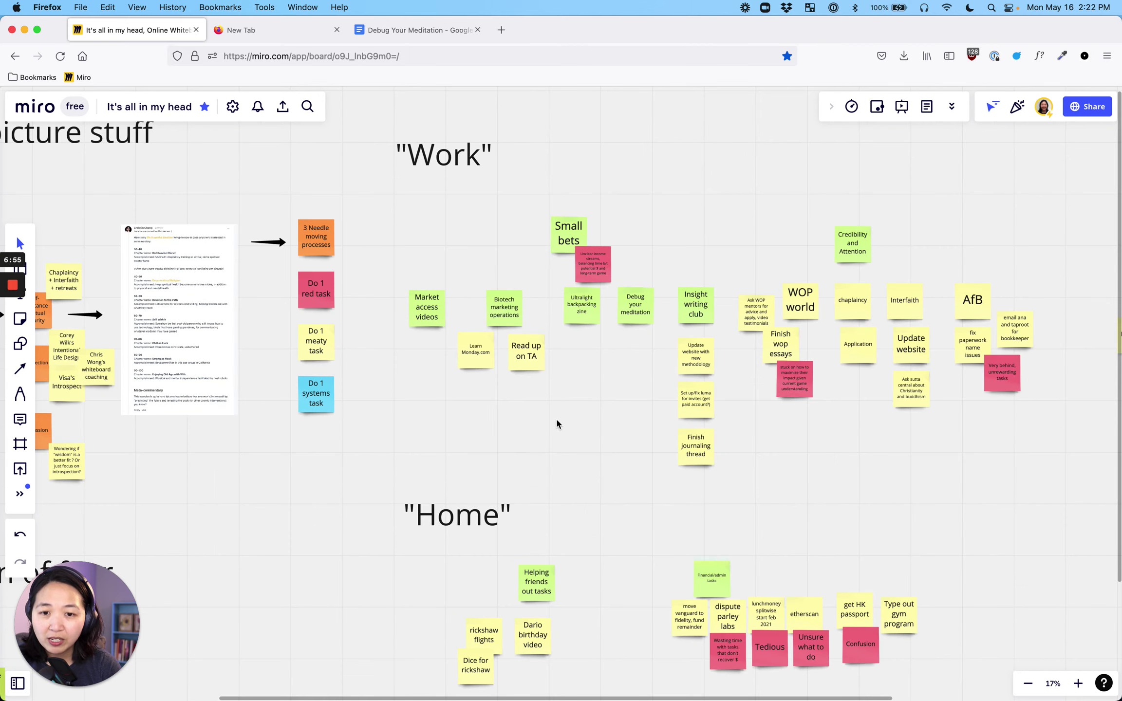
{"action": "left_click_drag", "start_coordinate": [532, 413], "coordinate": [431, 360]}
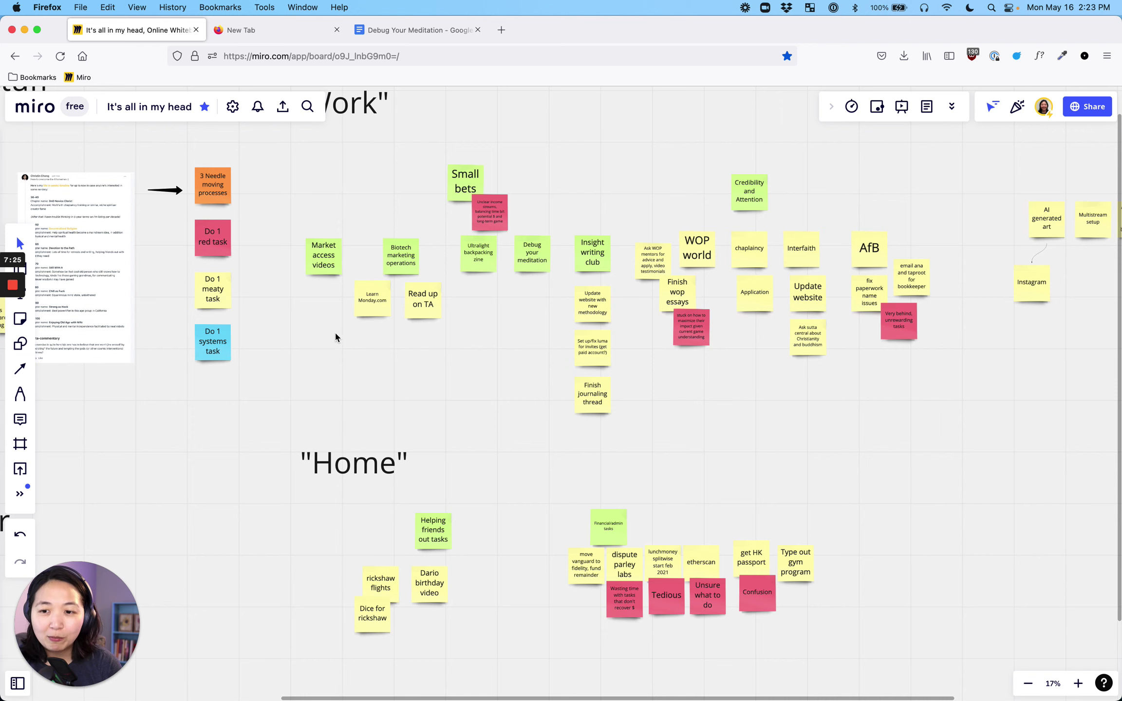
- Zoom out to 14% and pan to show the full Work row, including Instagram and Linkedin
{"action": "scroll", "coordinate": [303, 325], "scroll_direction": "down", "scroll_amount": 3}
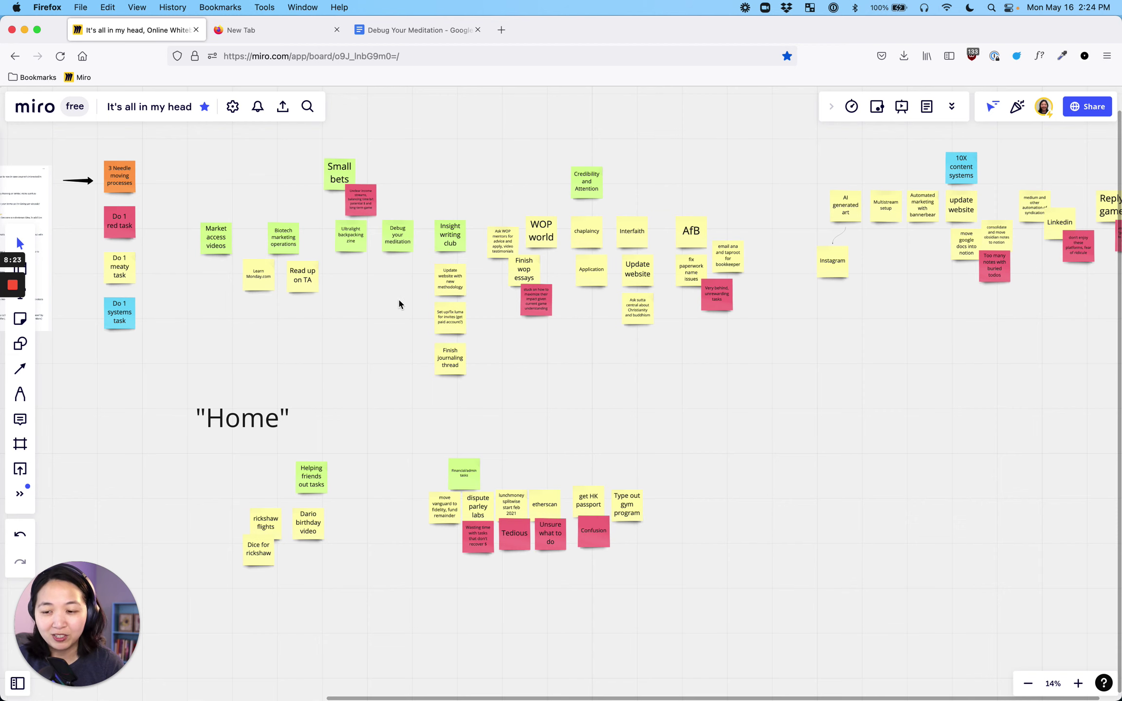
{"action": "left_click_drag", "start_coordinate": [402, 299], "coordinate": [360, 378]}
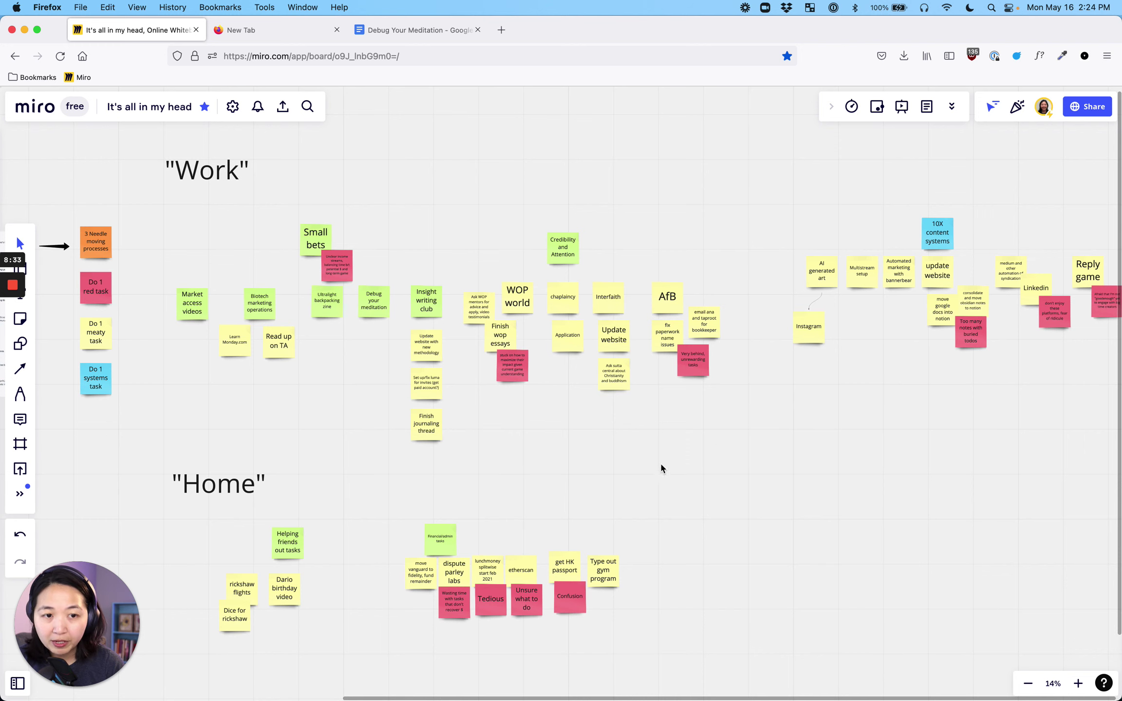
- Scroll to the '4 horsemen of fear' area and zoom to 19% on Failure, Ridicule, Uncertainty and Success
{"action": "scroll", "coordinate": [309, 480], "scroll_direction": "left", "scroll_amount": 12}
{"action": "scroll", "coordinate": [309, 480], "scroll_direction": "down", "scroll_amount": 5}
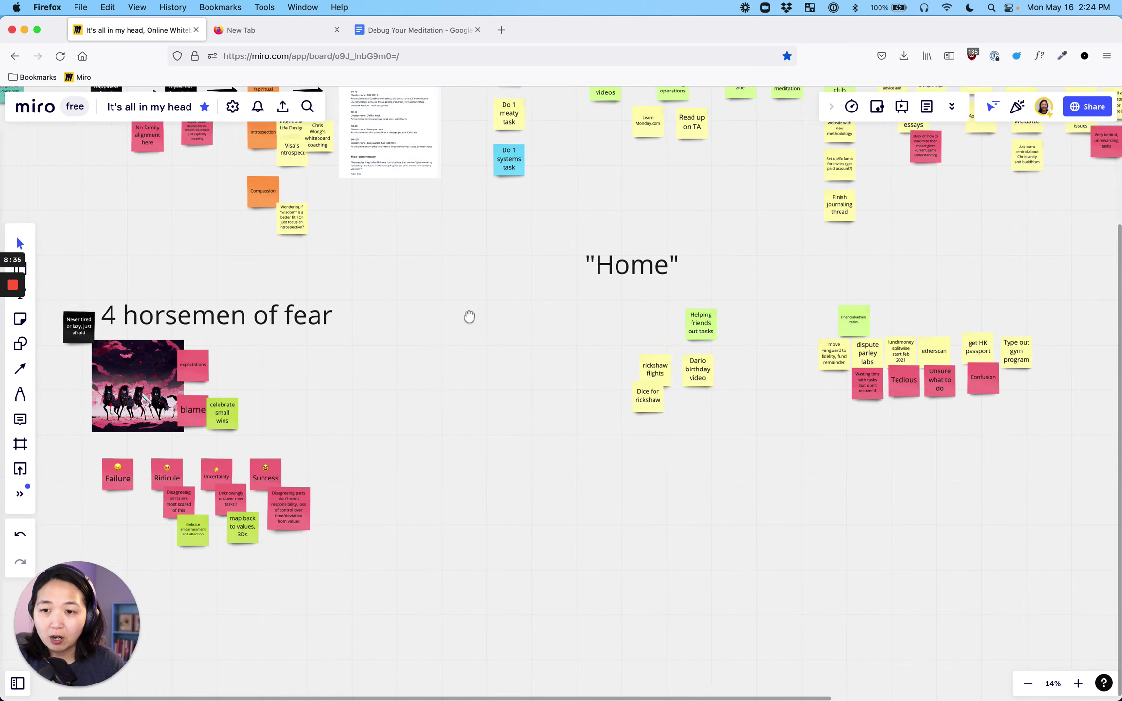
{"action": "scroll", "coordinate": [621, 472], "scroll_direction": "up", "scroll_amount": 3}
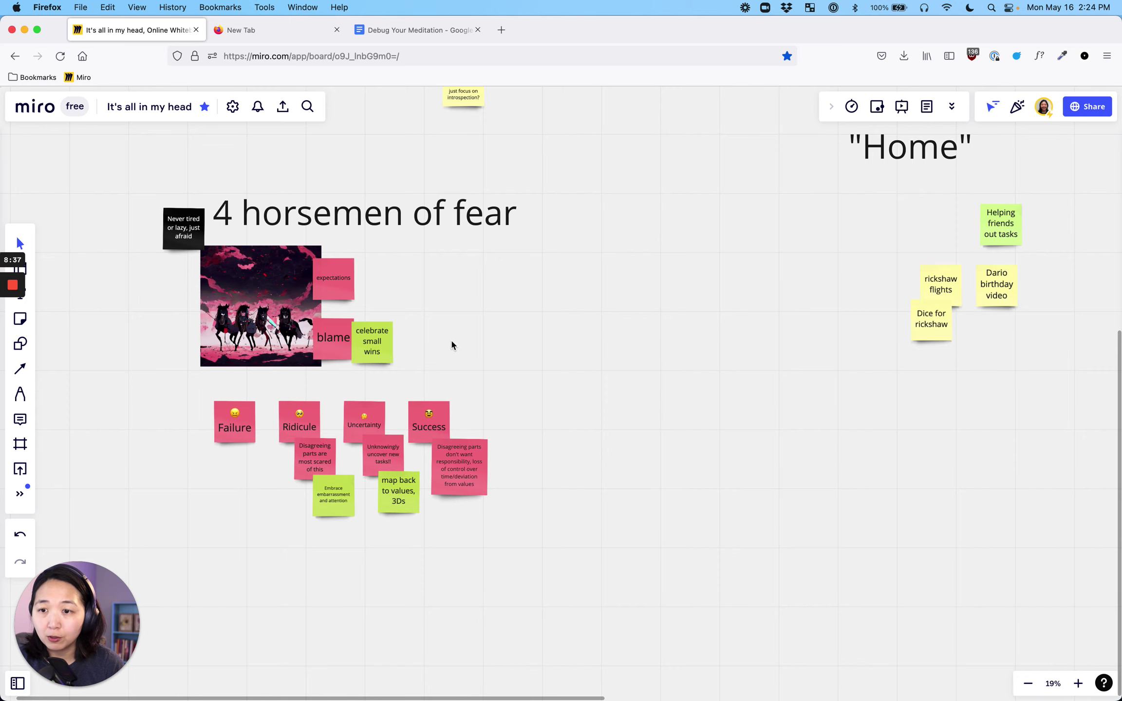
{"action": "scroll", "coordinate": [518, 319], "scroll_direction": "left", "scroll_amount": 2}
{"action": "scroll", "coordinate": [517, 319], "scroll_direction": "up", "scroll_amount": 1}
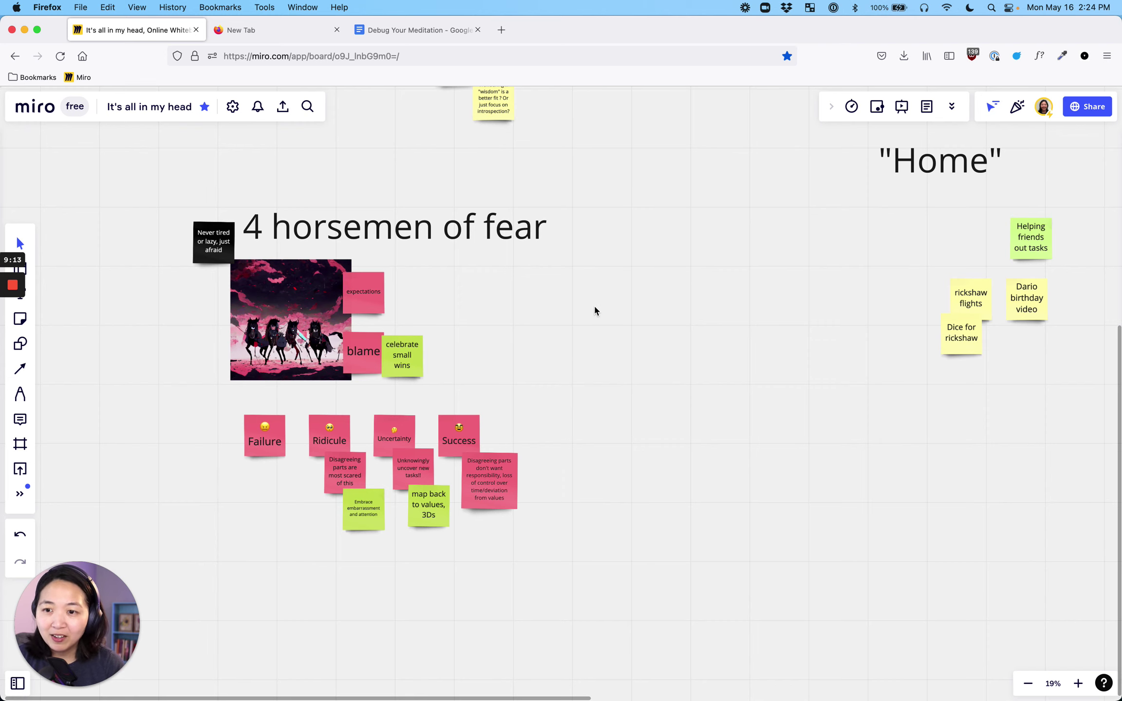
{"action": "left_click_drag", "start_coordinate": [594, 308], "coordinate": [566, 300]}
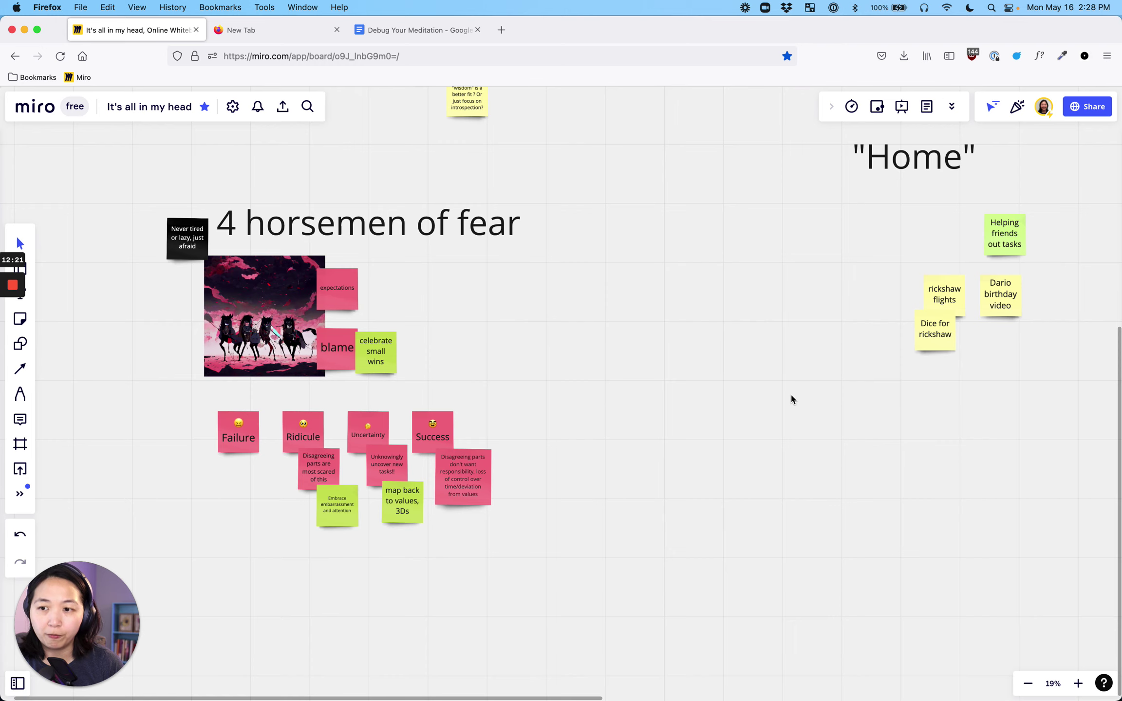
- Zoom out to 12%, pan to the Work section, then zoom to 25% centred on 'Insight writing club'
{"action": "scroll", "coordinate": [791, 392], "scroll_direction": "down", "scroll_amount": 5}
{"action": "left_click_drag", "start_coordinate": [957, 251], "coordinate": [419, 388]}
{"action": "left_click", "coordinate": [957, 212]}
{"action": "left_click_drag", "start_coordinate": [653, 277], "coordinate": [321, 350]}
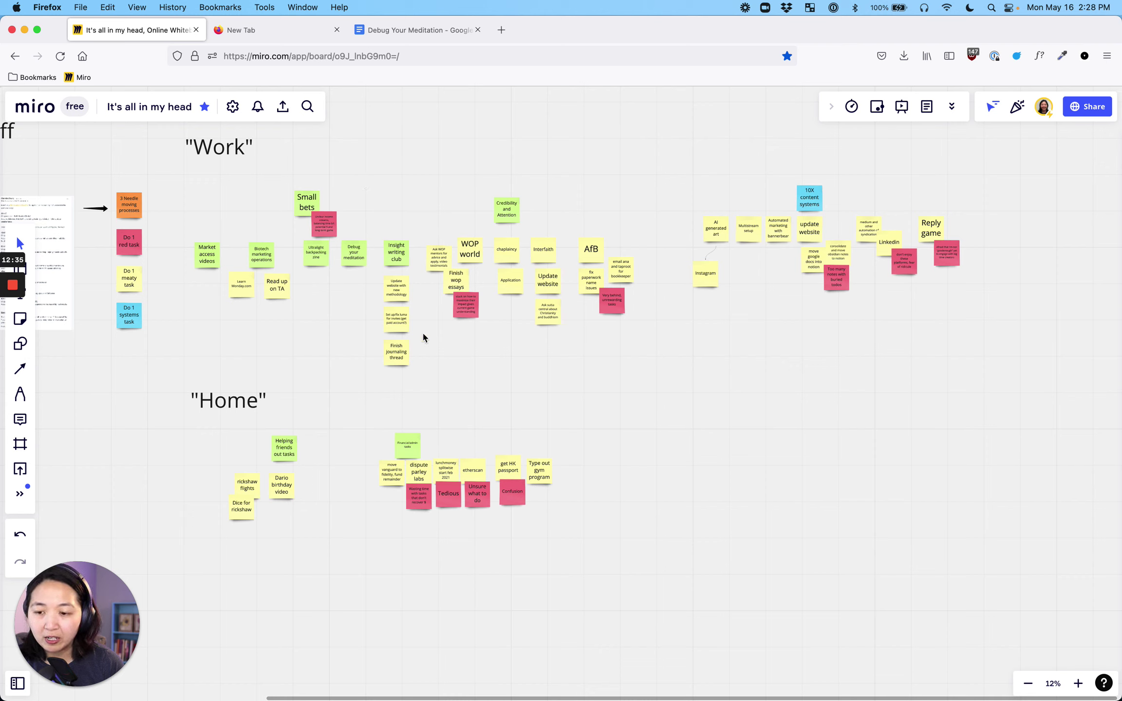
{"action": "scroll", "coordinate": [356, 223], "scroll_direction": "up", "scroll_amount": 5}
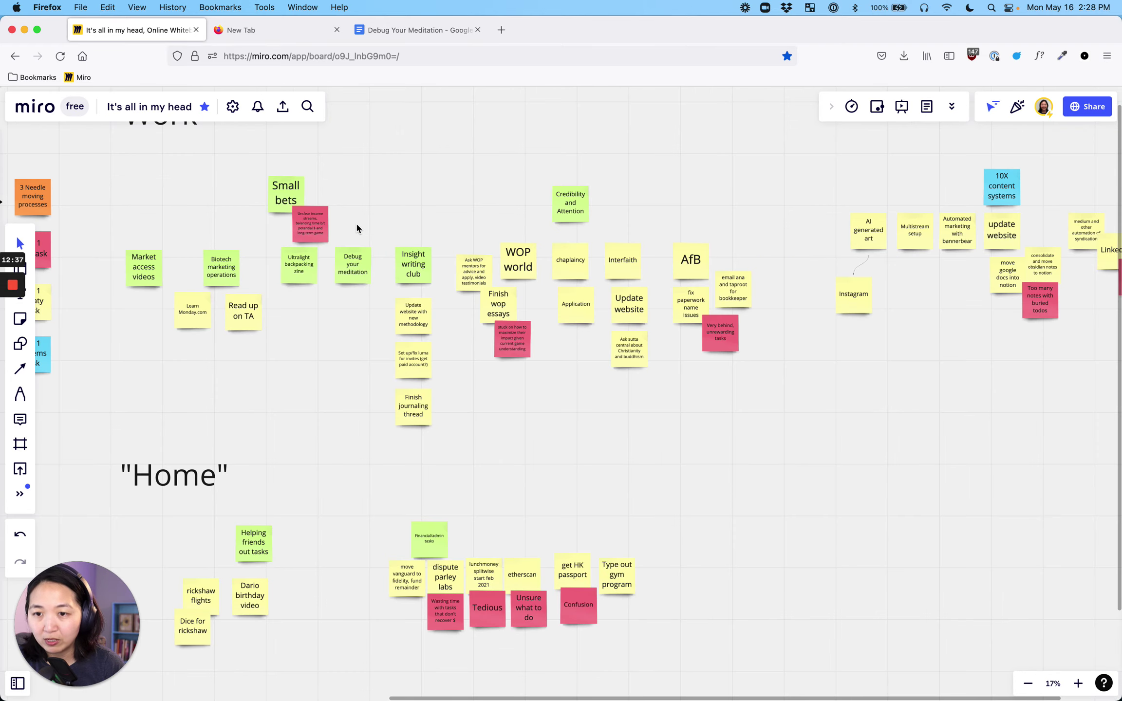
{"action": "left_click_drag", "start_coordinate": [354, 221], "coordinate": [477, 247]}
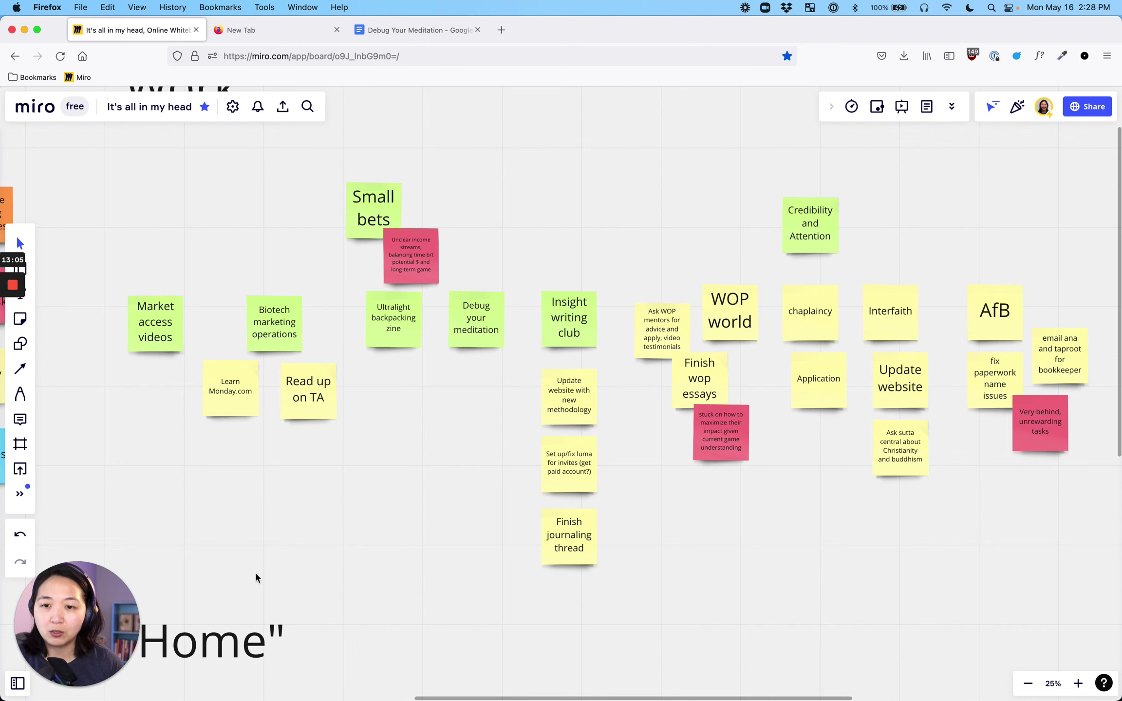
- Scroll right to the 'AI generated art', 'Multistream setup', bannerbear marketing and Instagram notes
{"action": "scroll", "coordinate": [345, 200], "scroll_direction": "right", "scroll_amount": 7}
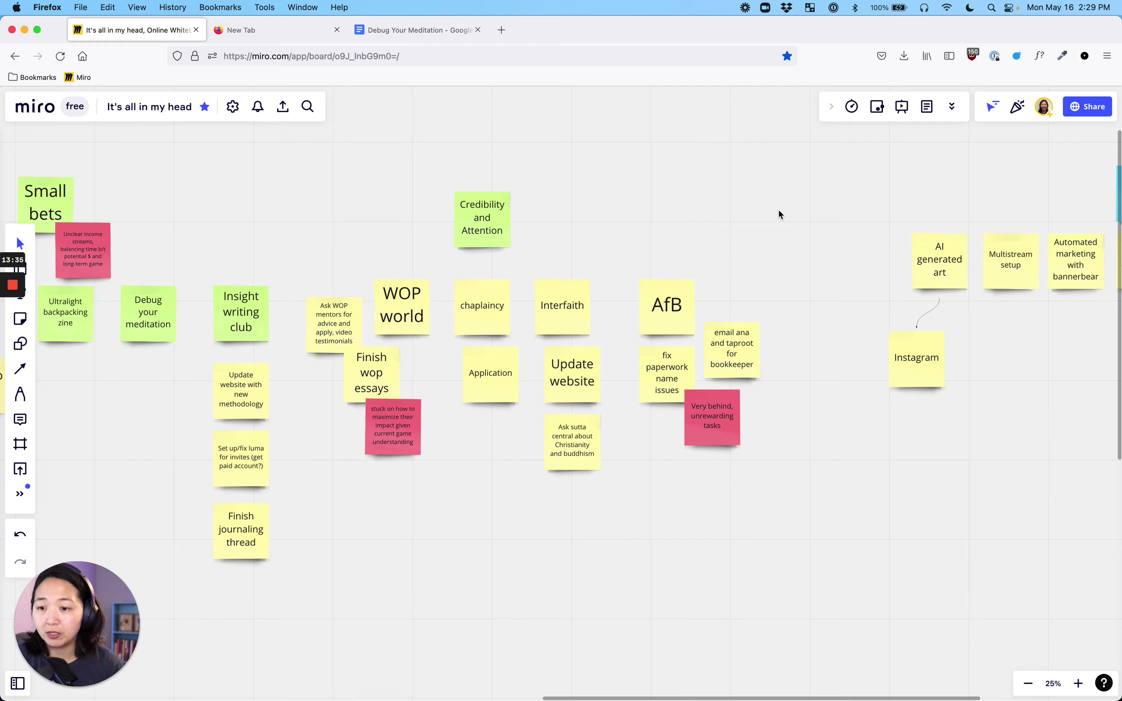
- Move the view right and down to the 10X content systems note, beside the 'WOP world' notes
{"action": "scroll", "coordinate": [621, 220], "scroll_direction": "right", "scroll_amount": 5}
{"action": "scroll", "coordinate": [621, 219], "scroll_direction": "down", "scroll_amount": 1}
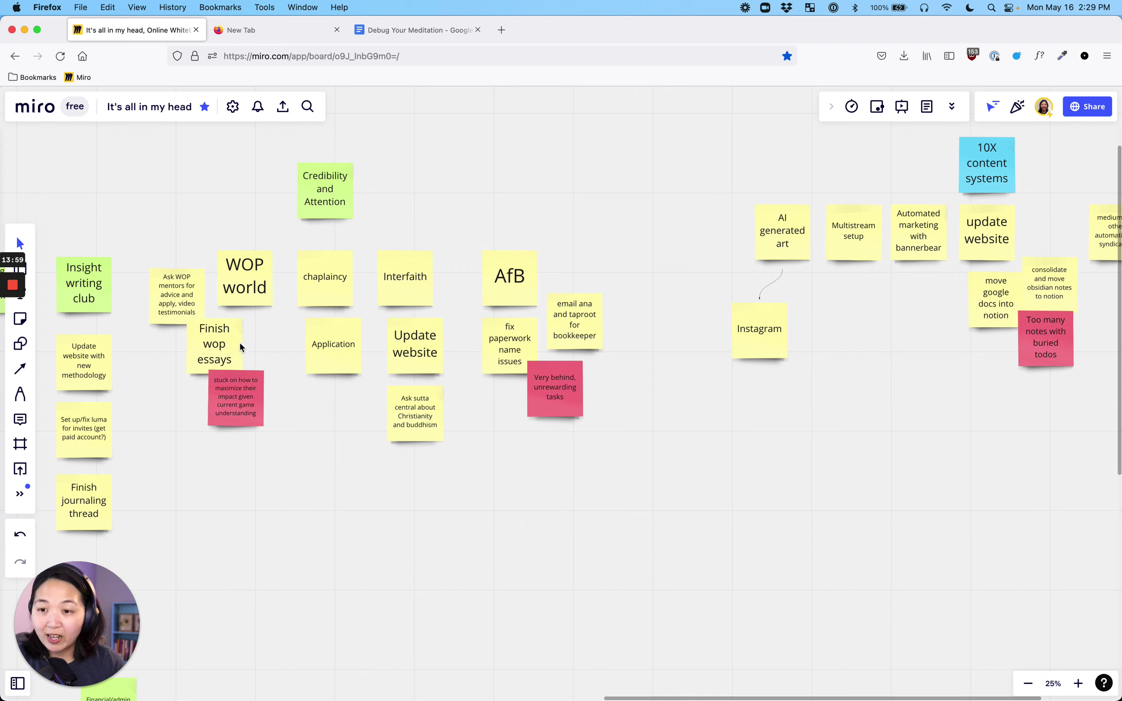
- Select the red note about being stuck on impact, then clear the selection
{"action": "left_click", "coordinate": [238, 395]}
{"action": "left_click", "coordinate": [296, 431]}
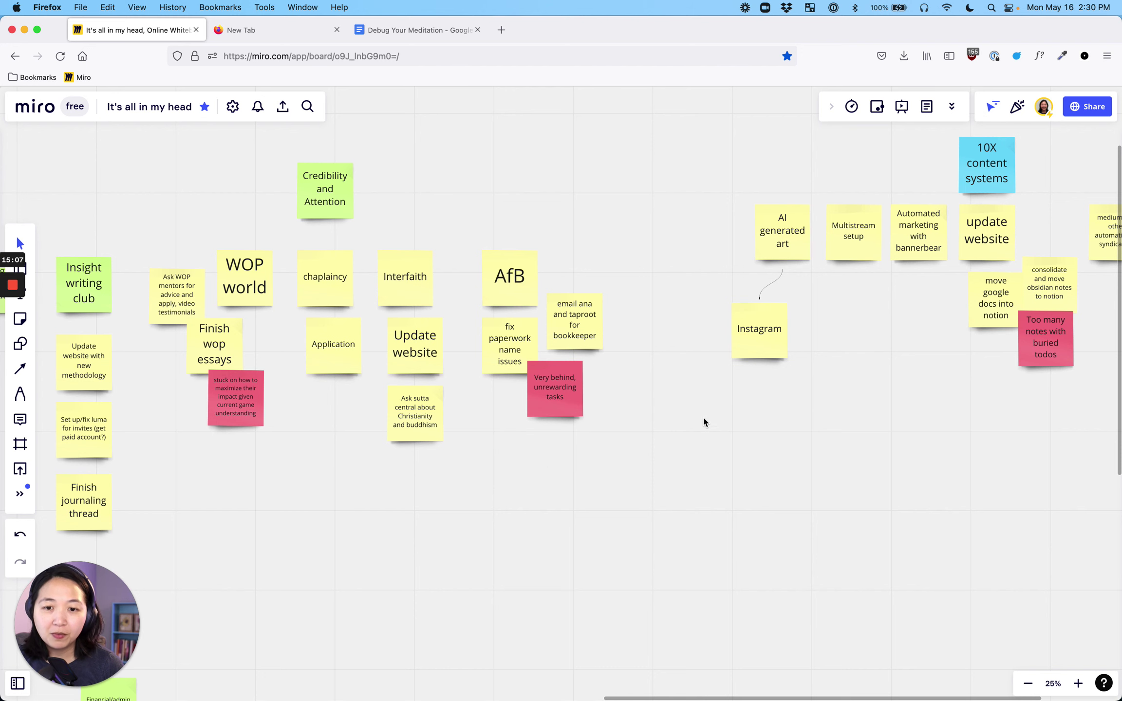
- Pan the board left to bring the Linkedin and Reply game notes into view
{"action": "left_click_drag", "start_coordinate": [704, 422], "coordinate": [489, 426]}
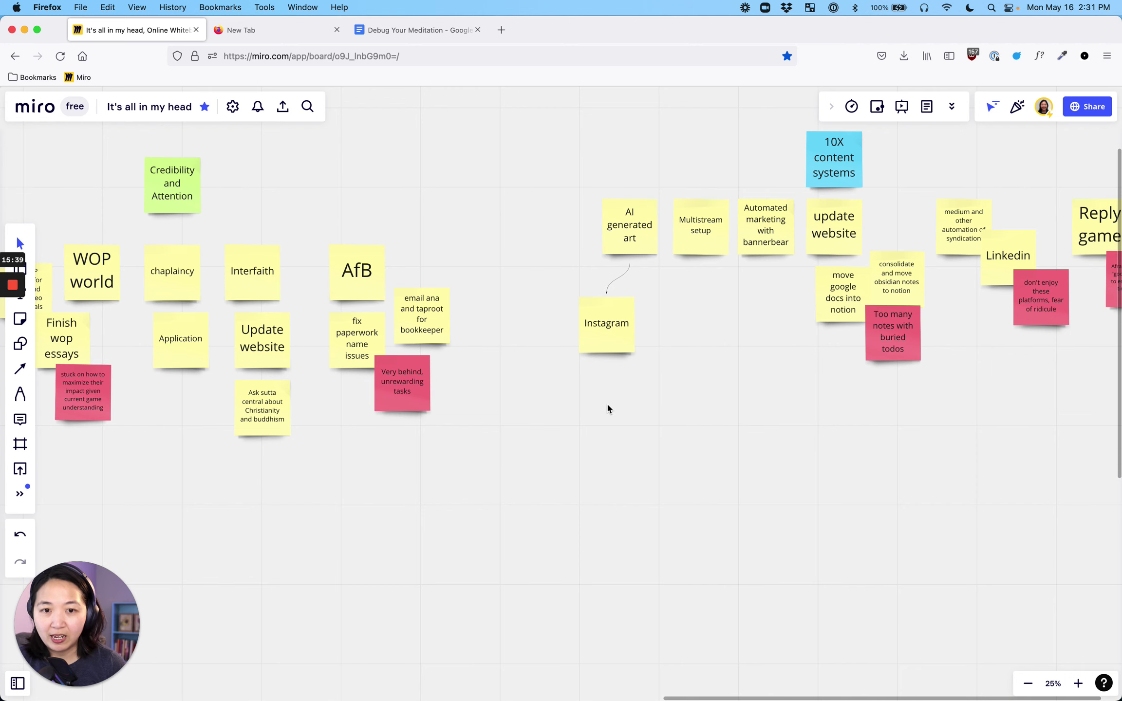
- Centre the view on the 10X content systems notes out to Reply game at 24% zoom
{"action": "left_click_drag", "start_coordinate": [791, 335], "coordinate": [468, 383]}
{"action": "scroll", "coordinate": [607, 429], "scroll_direction": "up", "scroll_amount": 2}
{"action": "scroll", "coordinate": [607, 428], "scroll_direction": "down", "scroll_amount": 3}
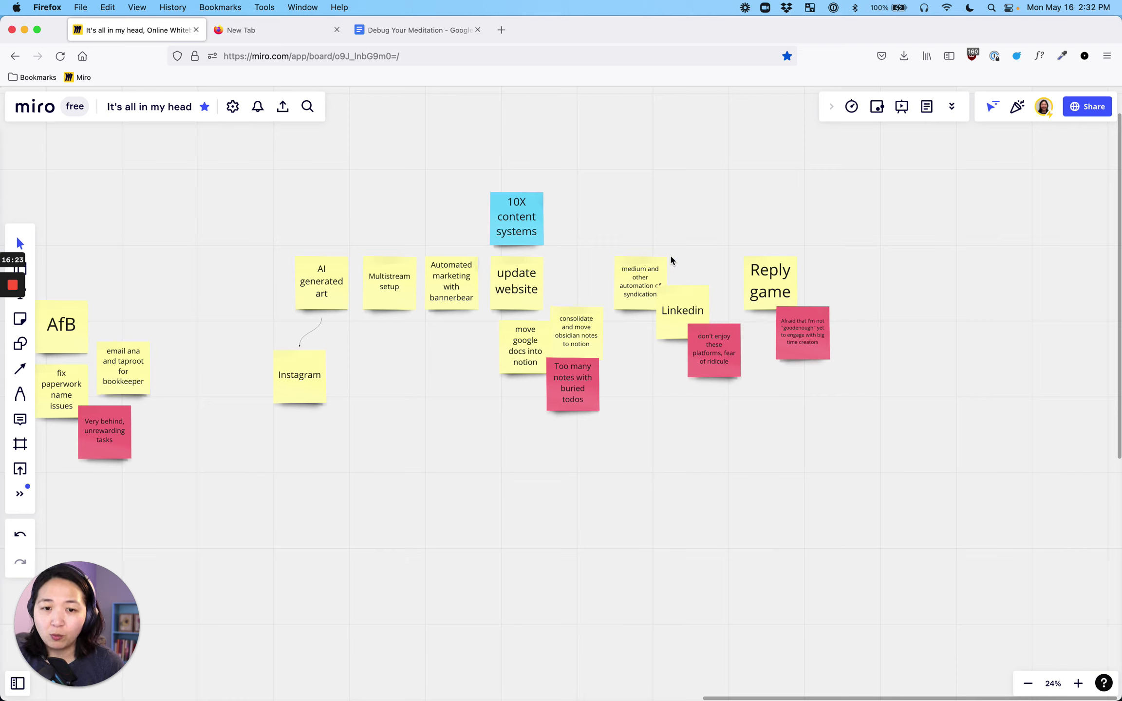
{"action": "left_click", "coordinate": [693, 340]}
{"action": "left_click", "coordinate": [676, 402]}
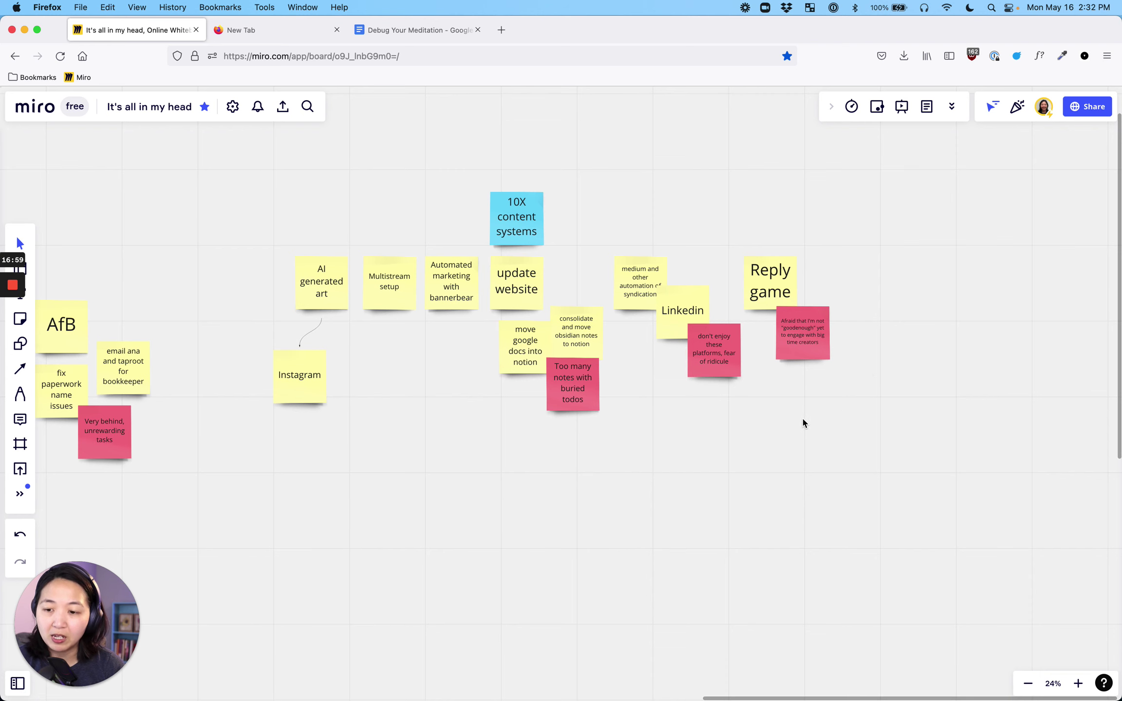
- Zoom out to 10% and pan until Big picture stuff, Work, Home and 4 horsemen of fear all show
{"action": "scroll", "coordinate": [761, 528], "scroll_direction": "down", "scroll_amount": 3}
{"action": "scroll", "coordinate": [337, 567], "scroll_direction": "down", "scroll_amount": 10}
{"action": "scroll", "coordinate": [337, 568], "scroll_direction": "left", "scroll_amount": 10}
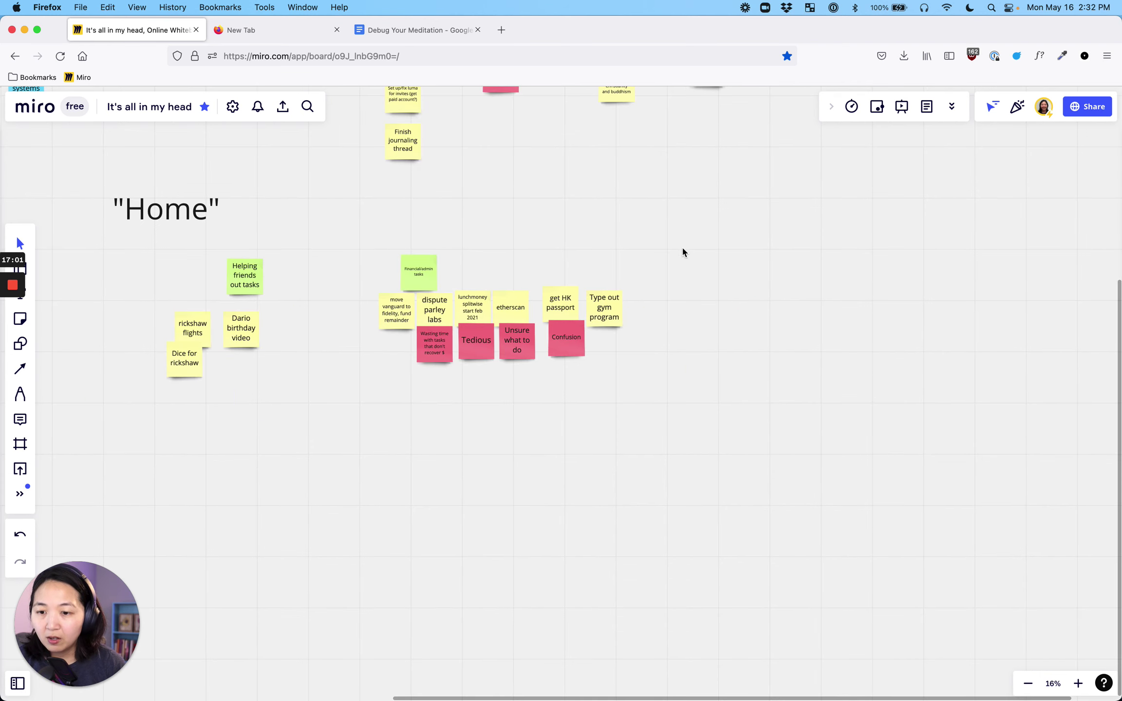
{"action": "scroll", "coordinate": [421, 458], "scroll_direction": "left", "scroll_amount": 3}
{"action": "scroll", "coordinate": [521, 440], "scroll_direction": "left", "scroll_amount": 5}
{"action": "scroll", "coordinate": [521, 439], "scroll_direction": "up", "scroll_amount": 2}
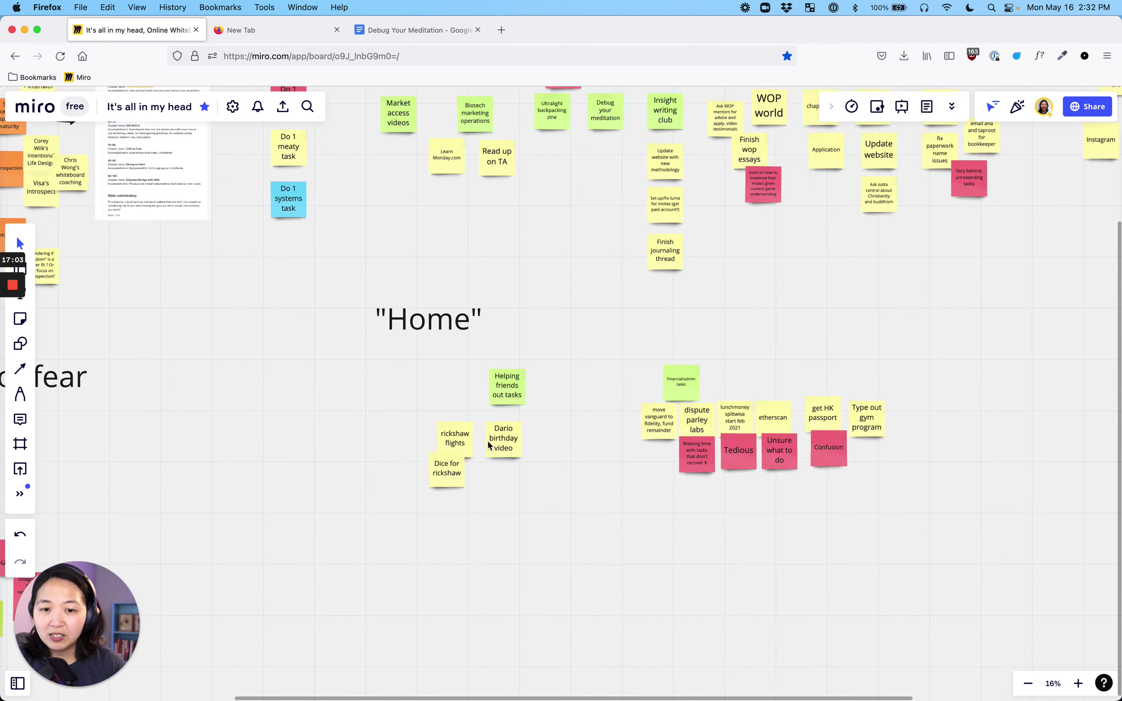
{"action": "left_click_drag", "start_coordinate": [535, 336], "coordinate": [875, 467]}
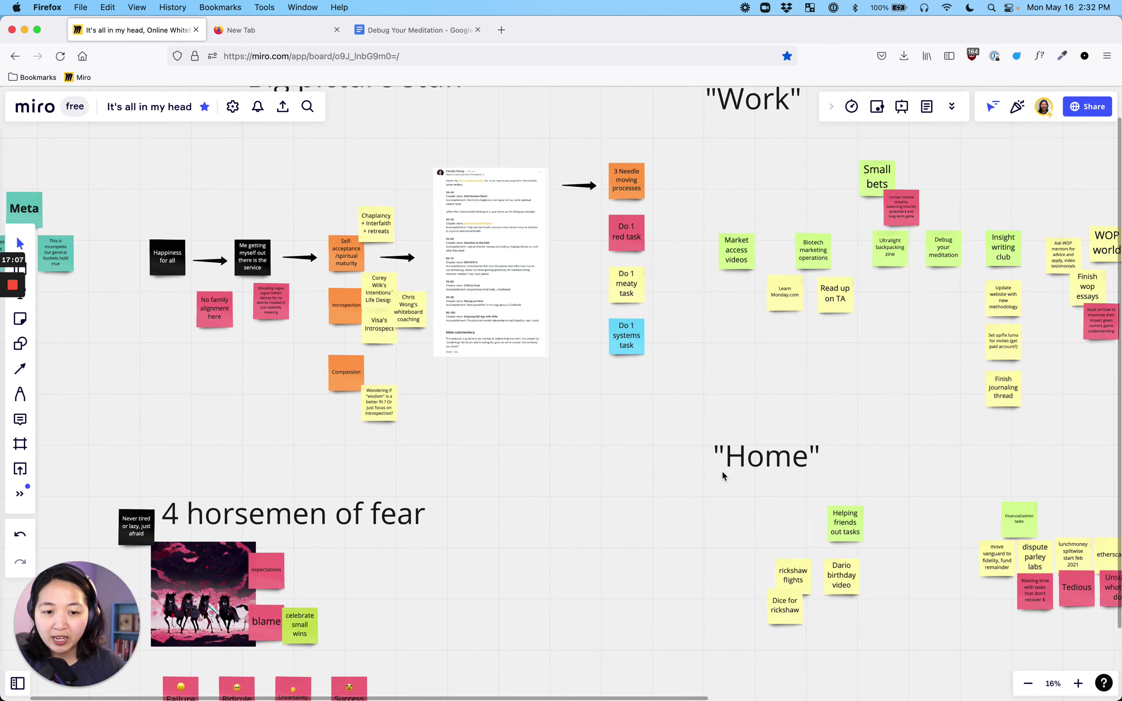
{"action": "scroll", "coordinate": [566, 497], "scroll_direction": "down", "scroll_amount": 5}
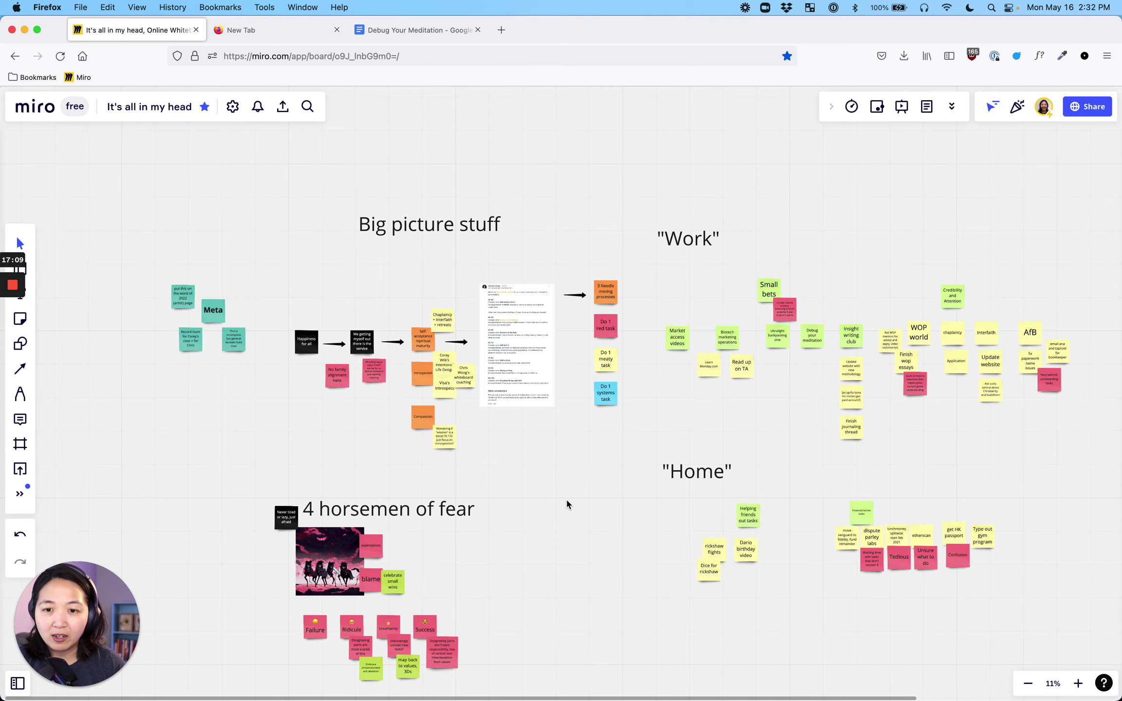
{"action": "left_click_drag", "start_coordinate": [514, 513], "coordinate": [420, 497]}
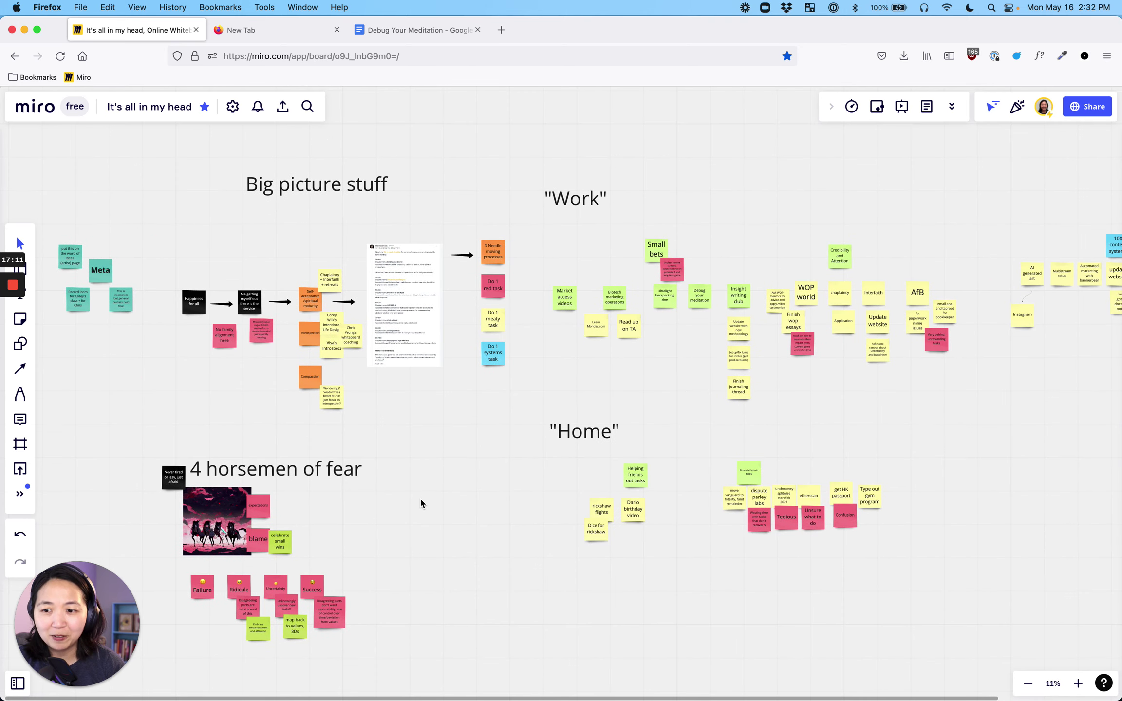
{"action": "scroll", "coordinate": [420, 497], "scroll_direction": "down", "scroll_amount": 1}
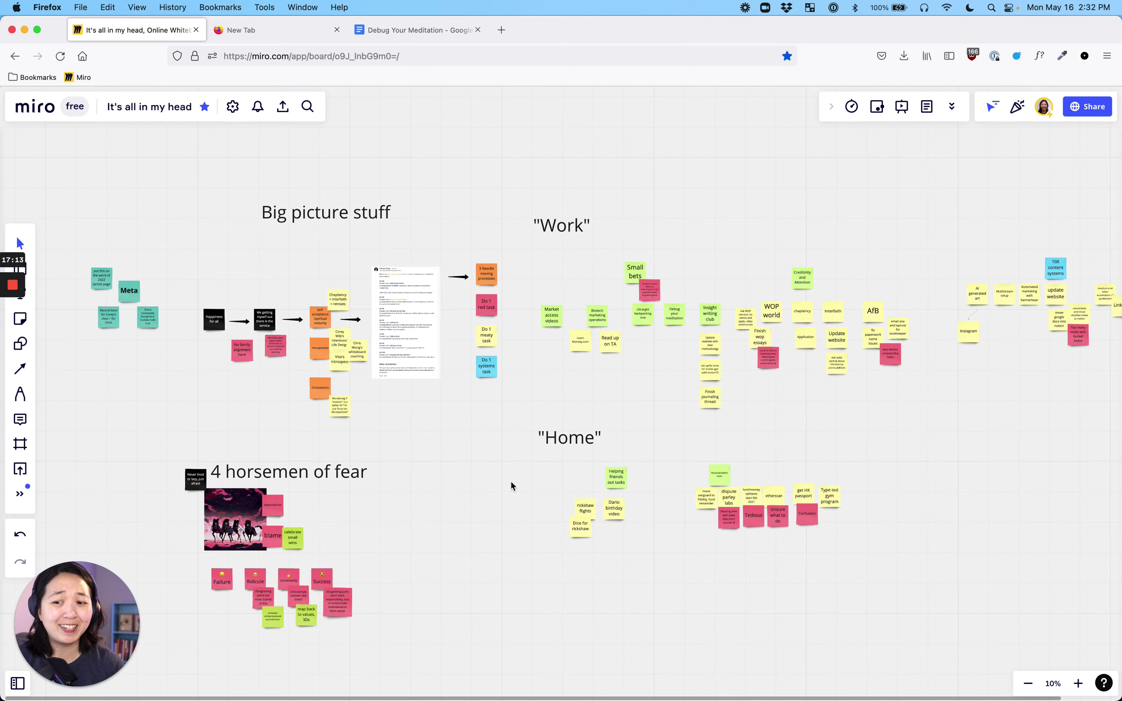
{"action": "left_click_drag", "start_coordinate": [684, 462], "coordinate": [635, 464]}
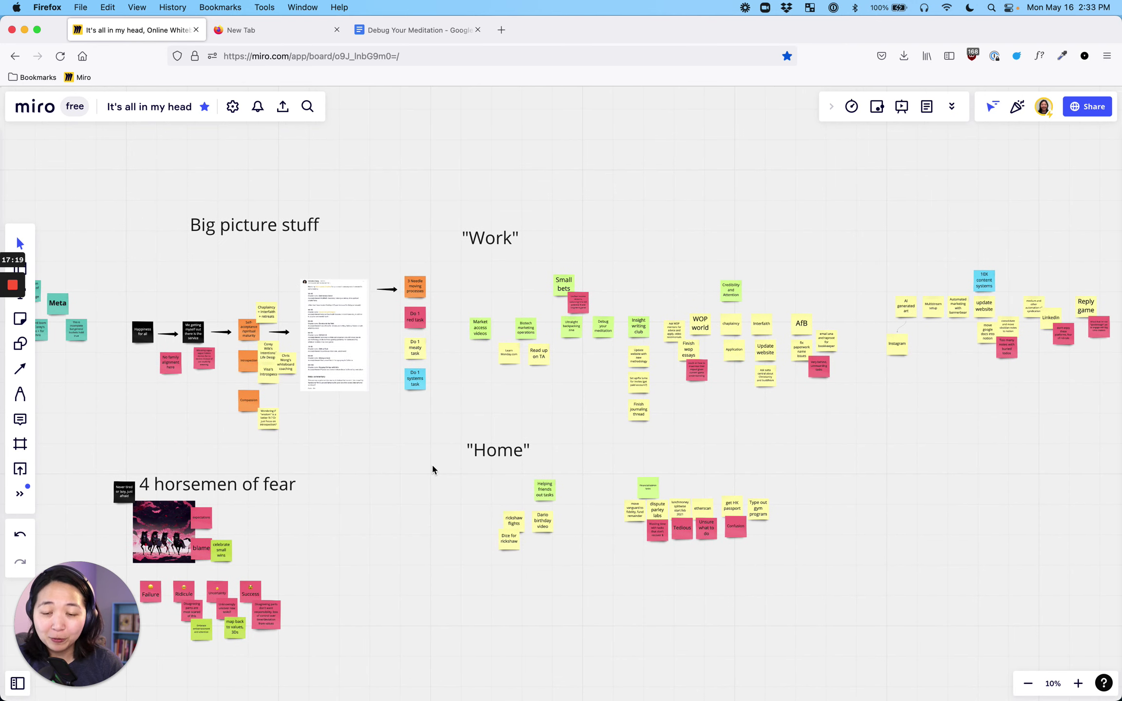
- Zoom out to 8% so the whole 'It's all in my head' board fits on screen
{"action": "scroll", "coordinate": [423, 491], "scroll_direction": "down", "scroll_amount": 3}
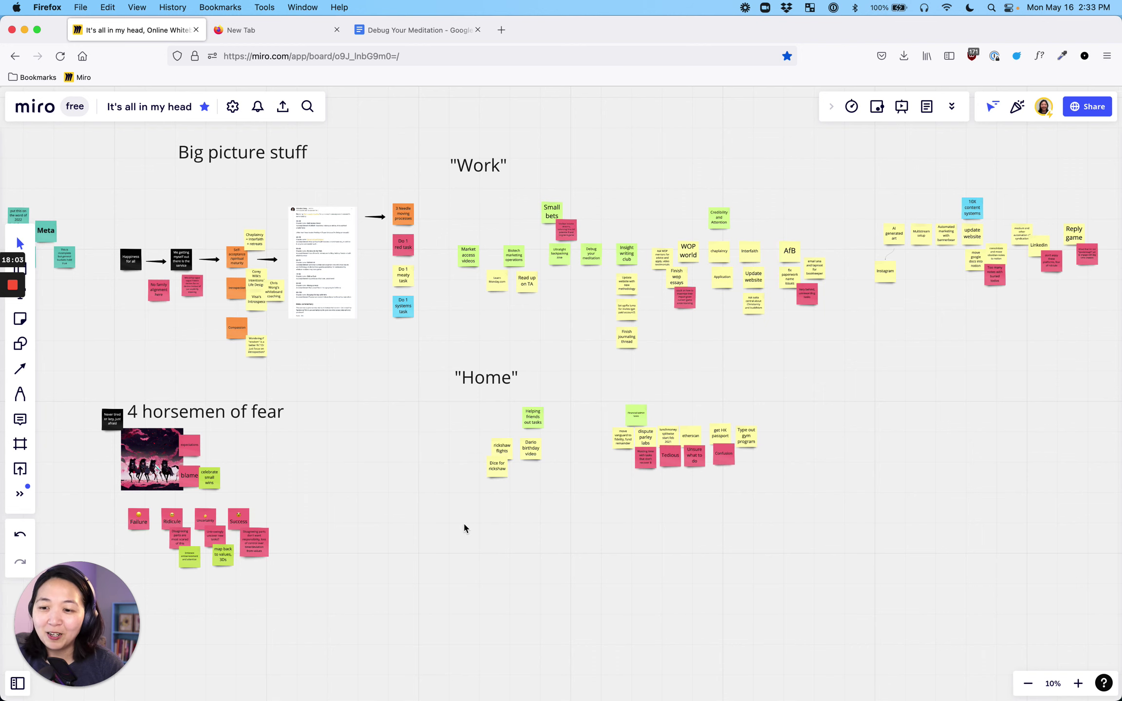
{"action": "scroll", "coordinate": [475, 500], "scroll_direction": "down", "scroll_amount": 3}
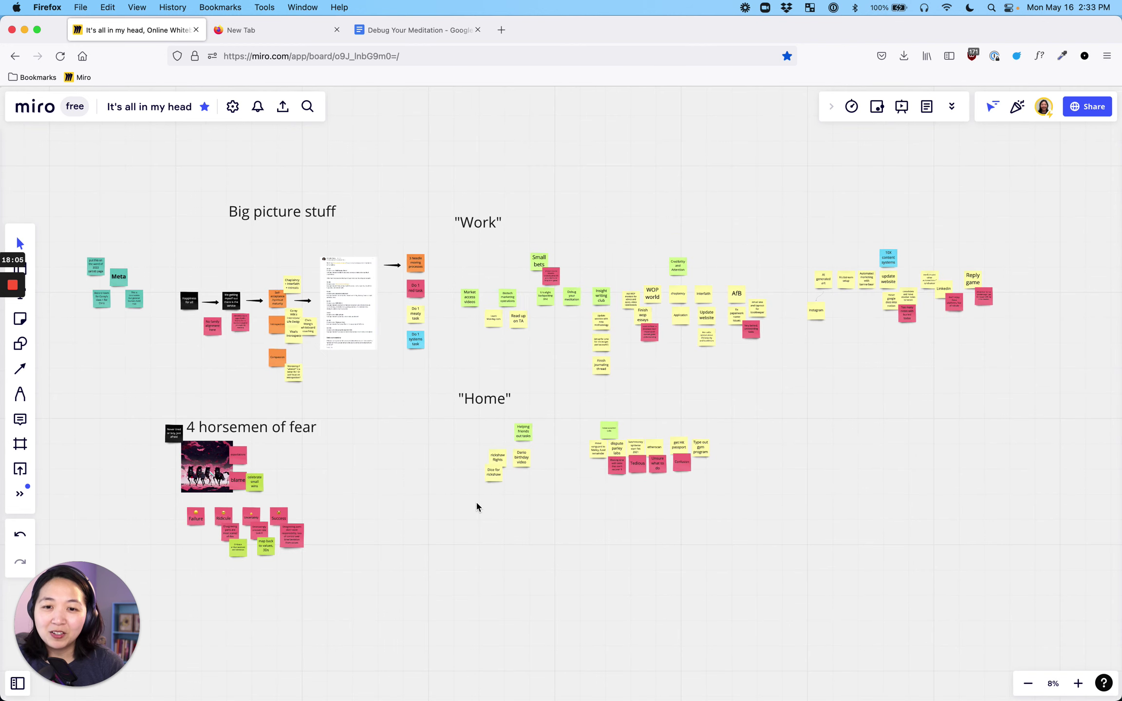